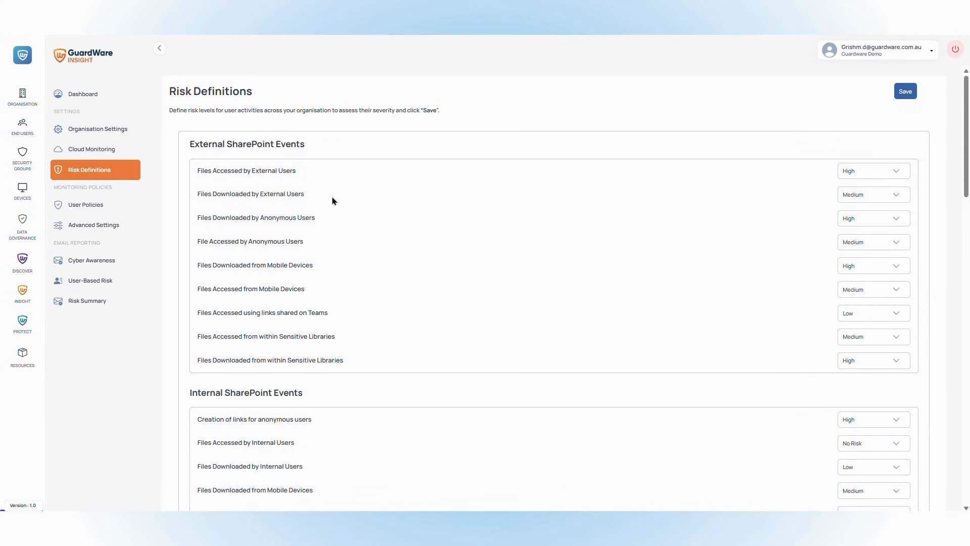
Step: Look through the full Risk Definitions page, from External SharePoint Events to Usage of Non-Corporate Applications
scroll(333, 202, down, 7)
scroll(336, 204, down, 15)
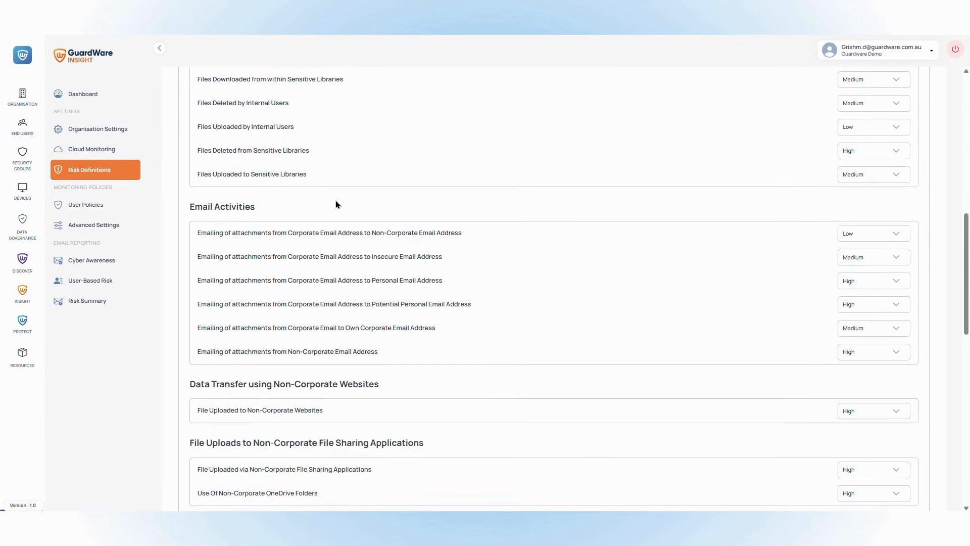
scroll(336, 204, down, 2)
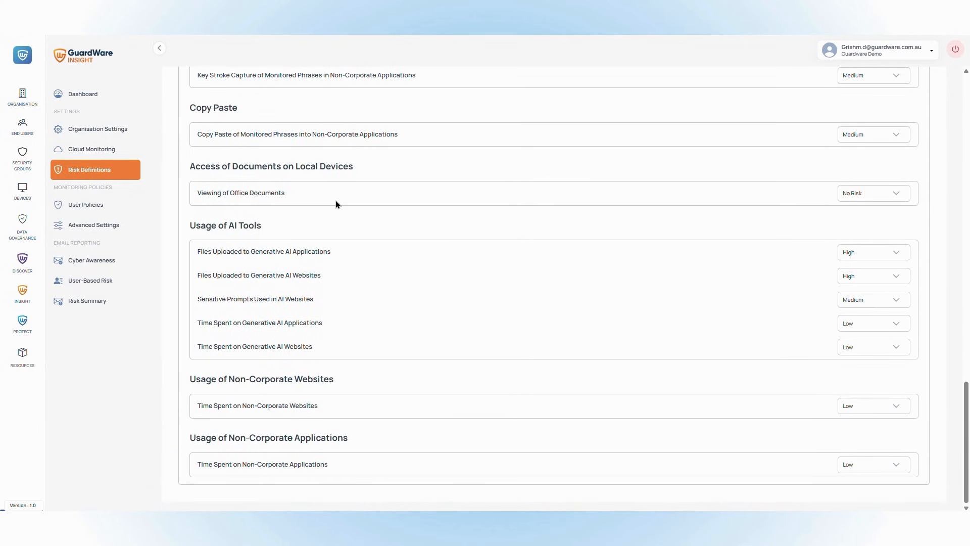
scroll(336, 204, up, 20)
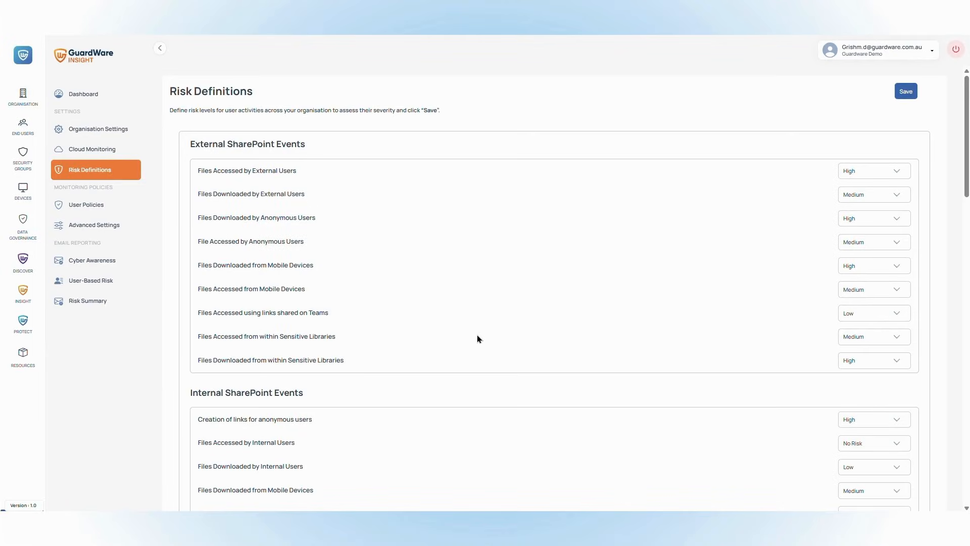
Step: Examine the External SharePoint Events and Internal SharePoint Events categories, highlighting each heading
triple_click(255, 144)
click(333, 151)
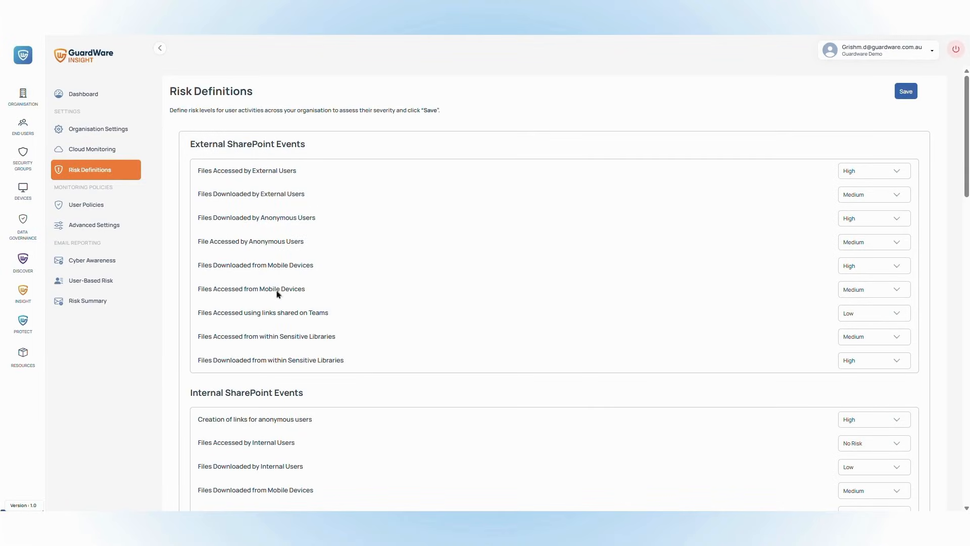
triple_click(257, 393)
click(355, 400)
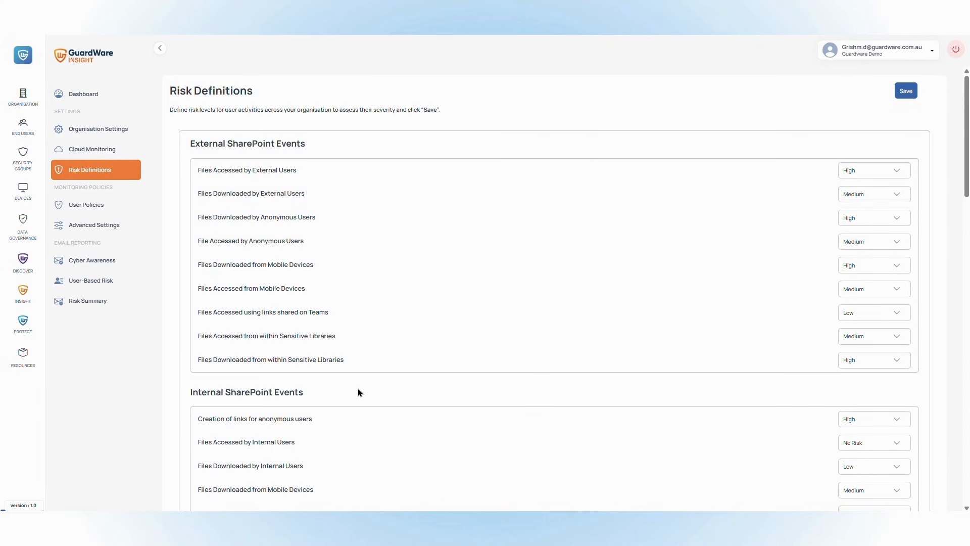
Step: Examine the Email Activities and Data Transfer using Non-Corporate Websites categories, highlighting each heading
scroll(356, 389, down, 5)
scroll(249, 326, down, 4)
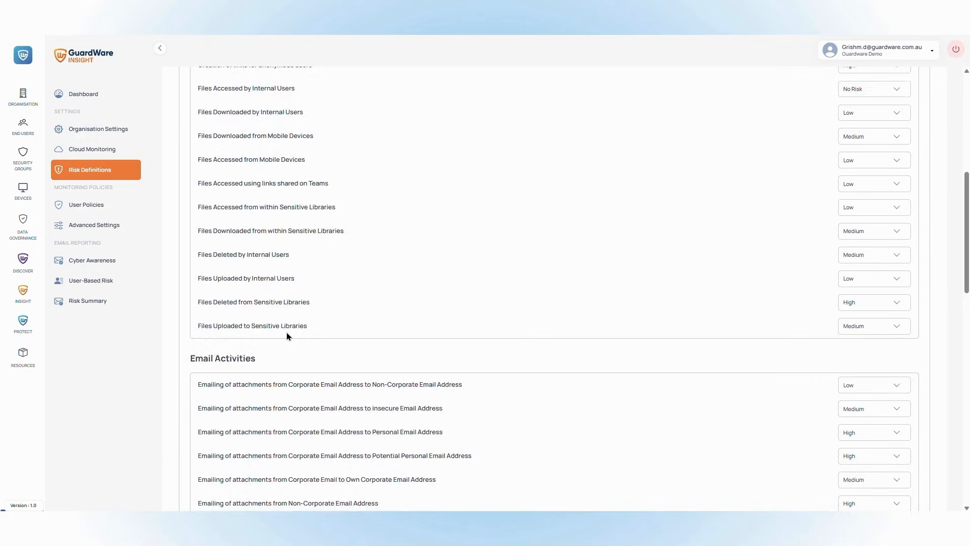
double_click(225, 258)
triple_click(225, 258)
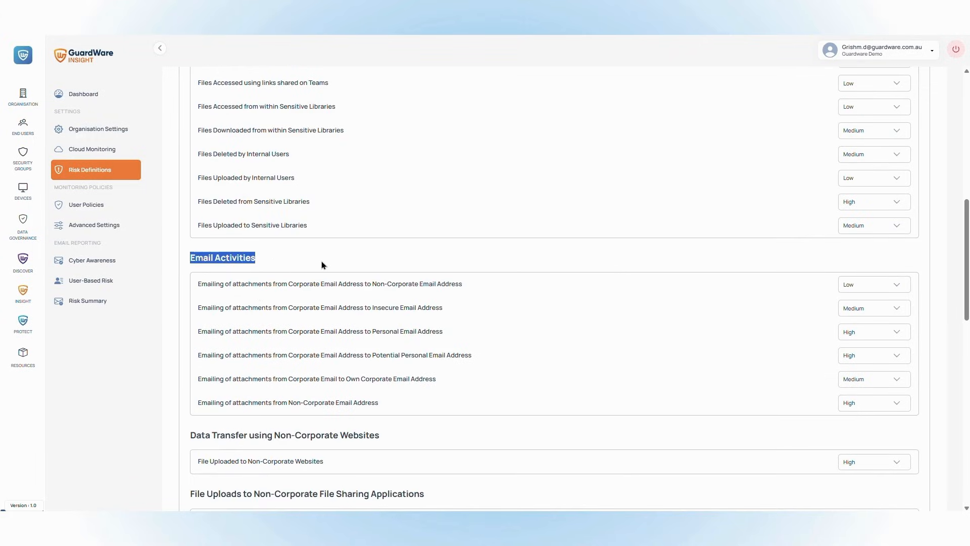
click(278, 262)
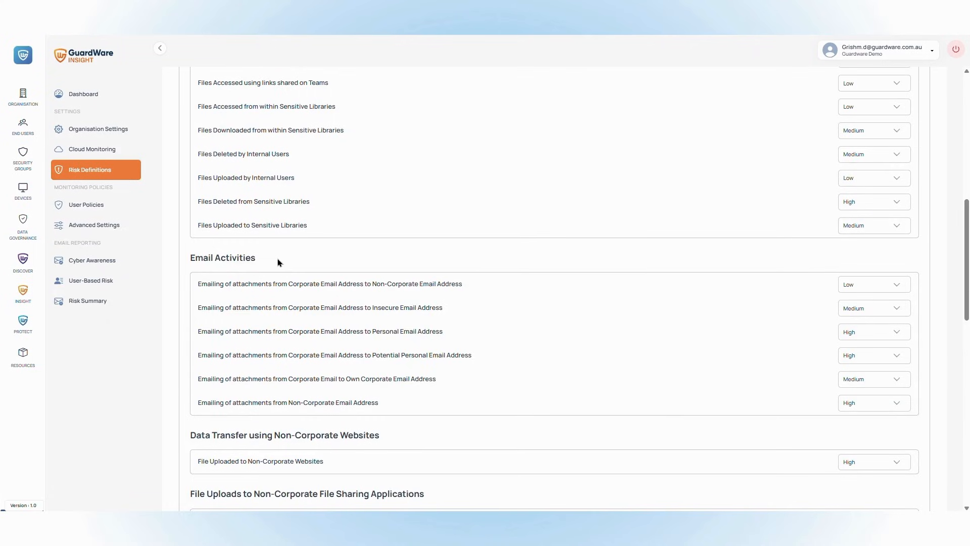
scroll(279, 262, down, 2)
triple_click(264, 334)
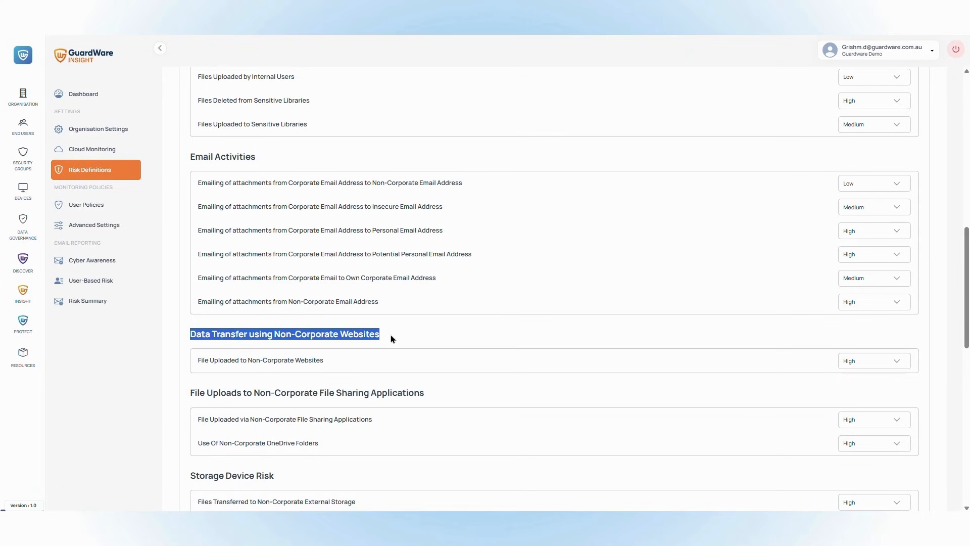
Step: Examine the File Uploads to Non-Corporate File Sharing Applications and Storage Device Risk categories, highlighting each heading
scroll(392, 338, down, 2)
double_click(368, 292)
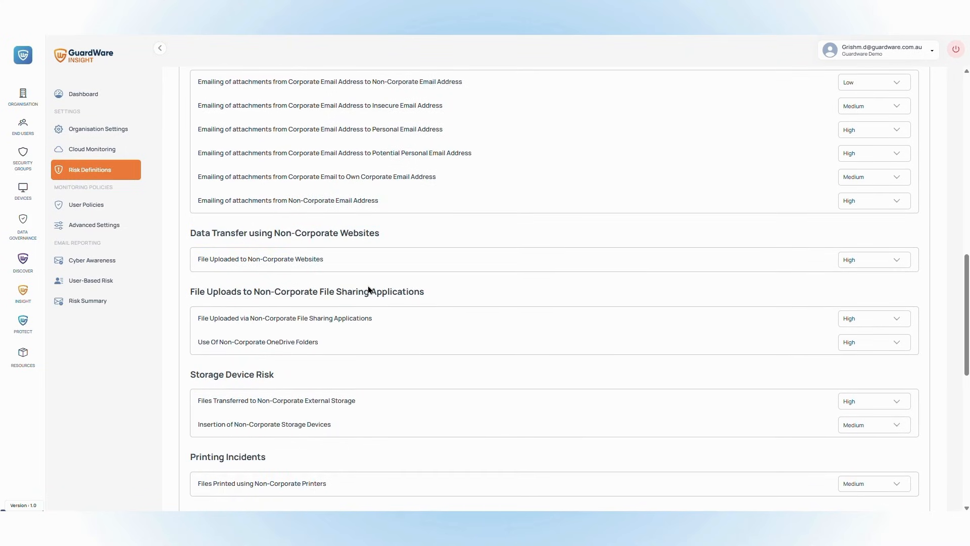
triple_click(367, 294)
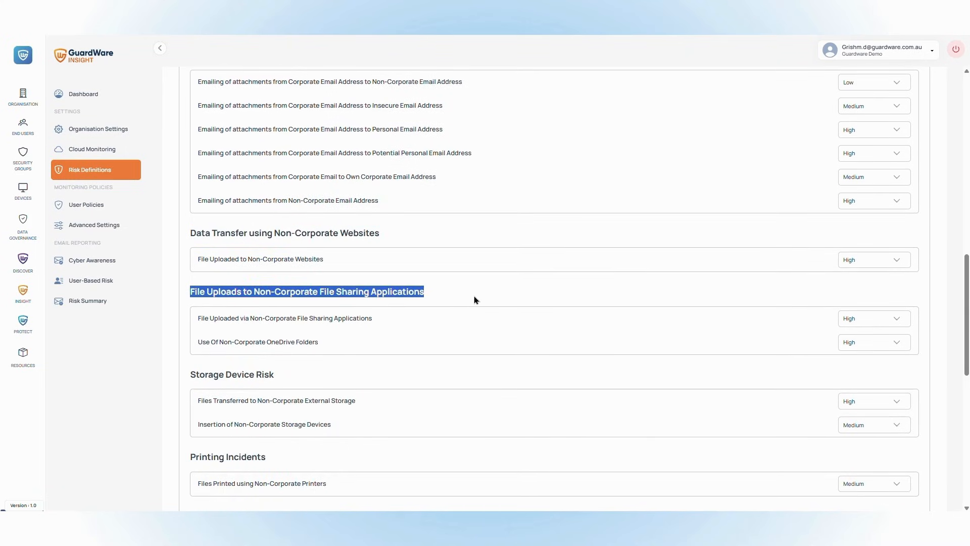
click(441, 301)
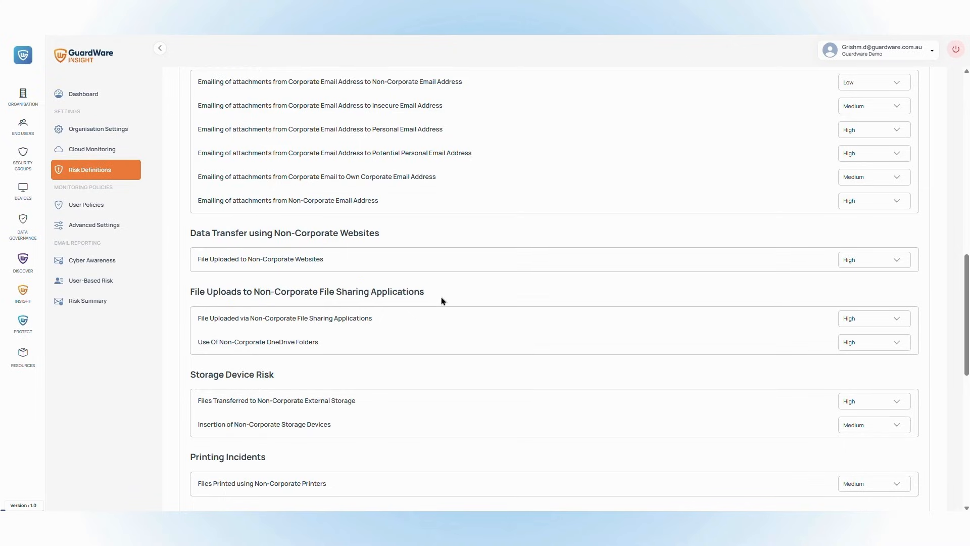
double_click(265, 375)
triple_click(266, 375)
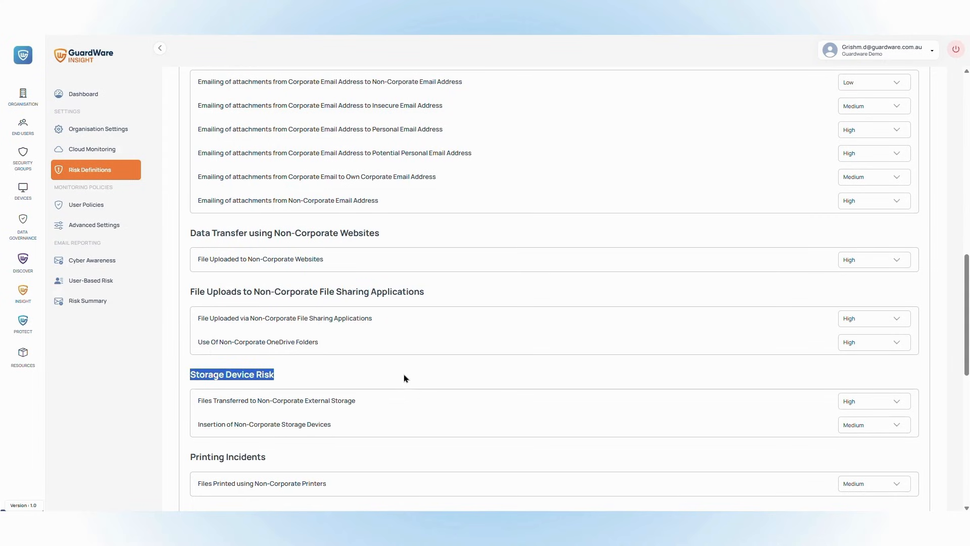
click(310, 379)
Step: Examine the Printing Incidents and Key Stroke Capture categories, highlighting each heading
scroll(320, 295, down, 4)
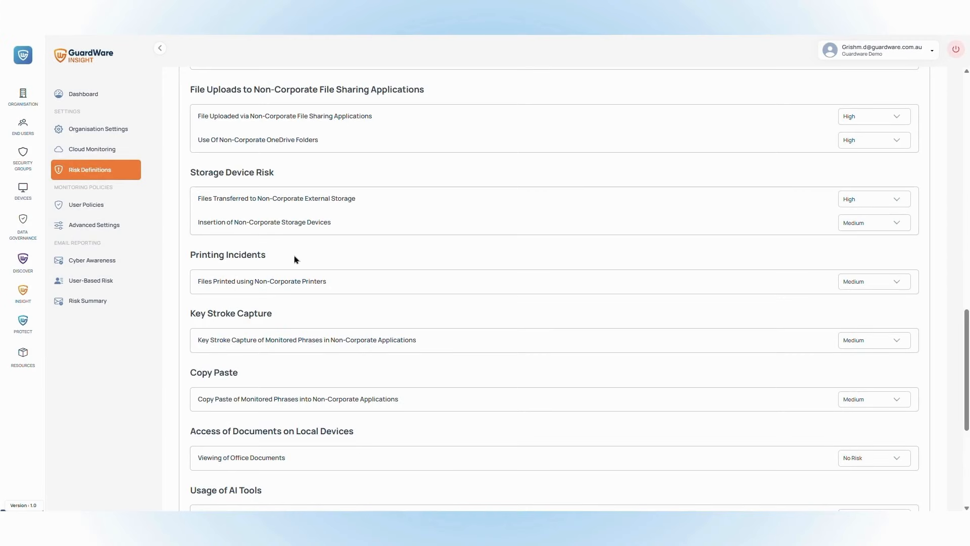
double_click(246, 255)
triple_click(246, 256)
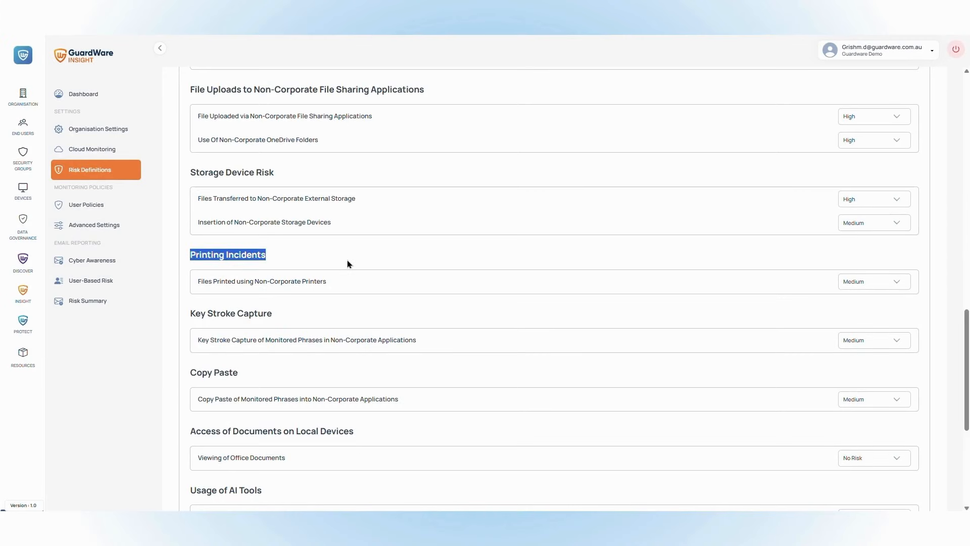
click(312, 260)
triple_click(249, 316)
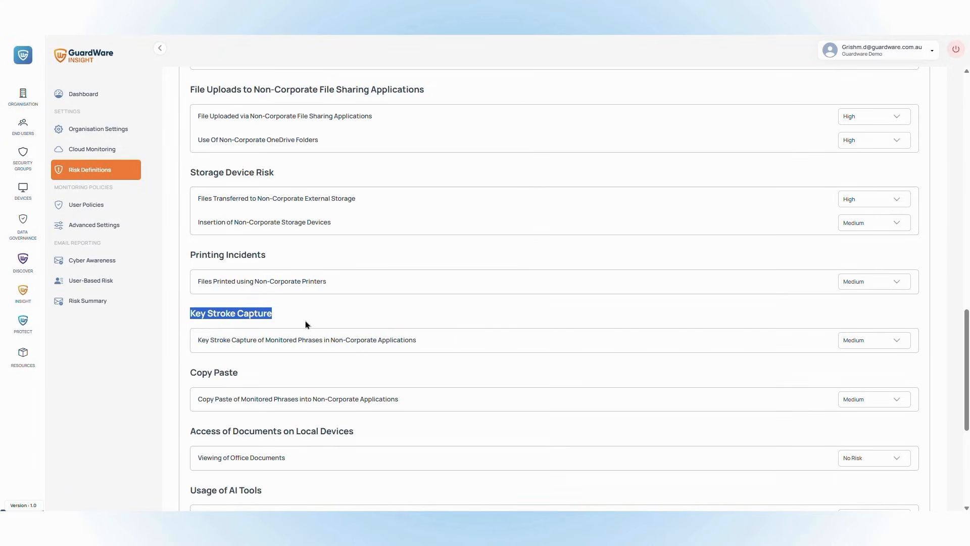
Step: Examine the Copy Paste and Access of Documents on Local Devices categories, highlighting each heading
scroll(301, 320, down, 2)
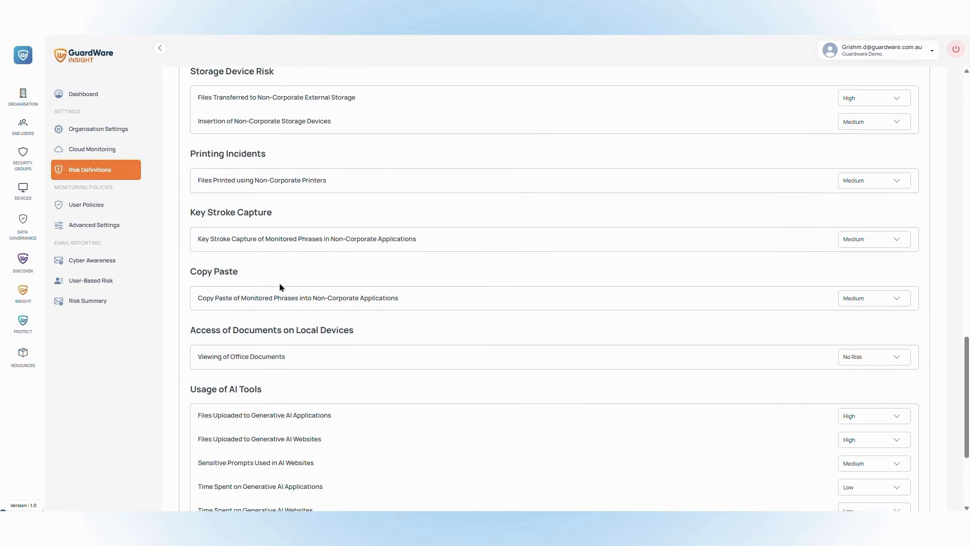
double_click(226, 271)
triple_click(212, 271)
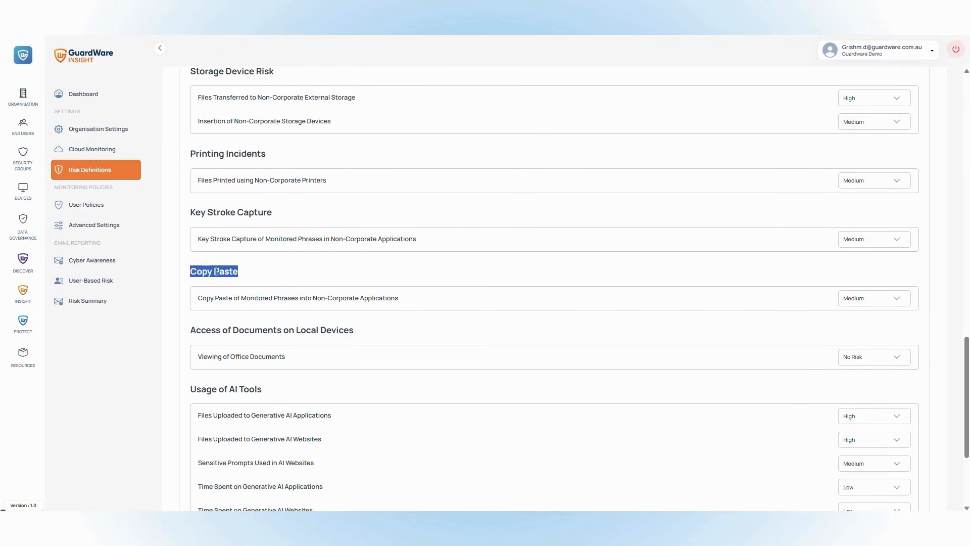
click(311, 278)
triple_click(288, 332)
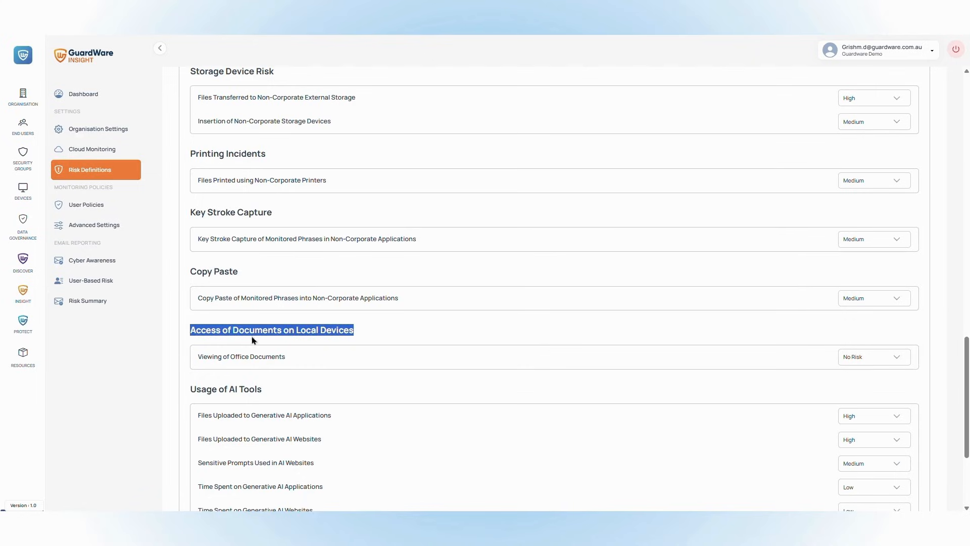
click(401, 325)
Step: Examine the Usage of AI Tools, Non-Corporate Websites and Non-Corporate Applications categories, highlighting each heading
scroll(303, 283, down, 3)
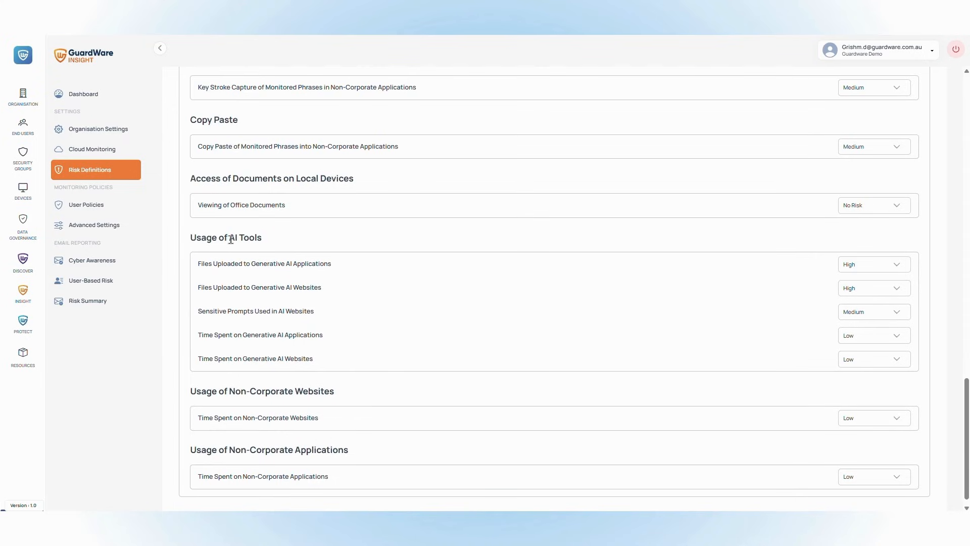
scroll(231, 239, down, 1)
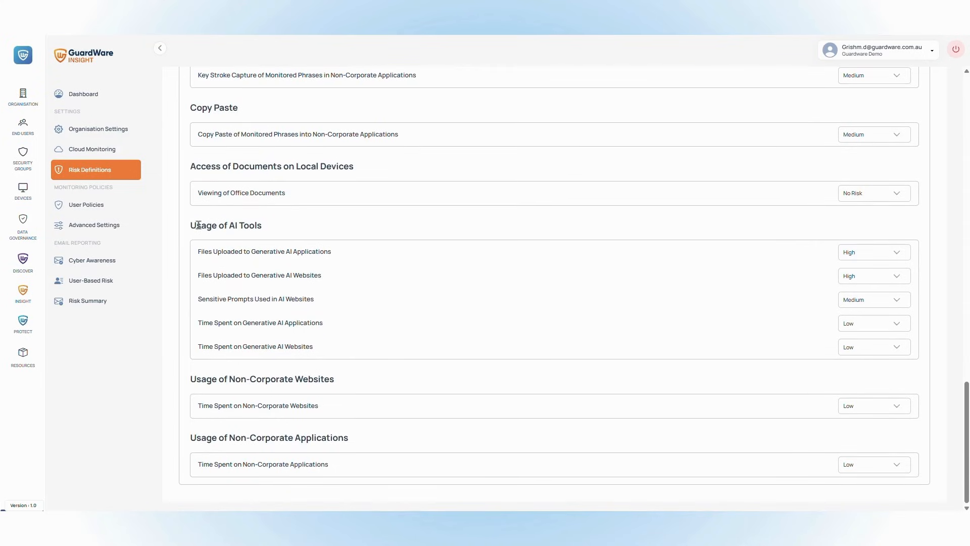
drag(193, 227, 279, 232)
click(283, 233)
drag(191, 378, 346, 383)
click(346, 383)
drag(192, 435, 362, 440)
click(362, 440)
Step: Examine the activities listed under External SharePoint Events, highlighting the entire list from files accessed to files downloaded from sensitive libraries
scroll(381, 443, up, 15)
scroll(381, 442, up, 4)
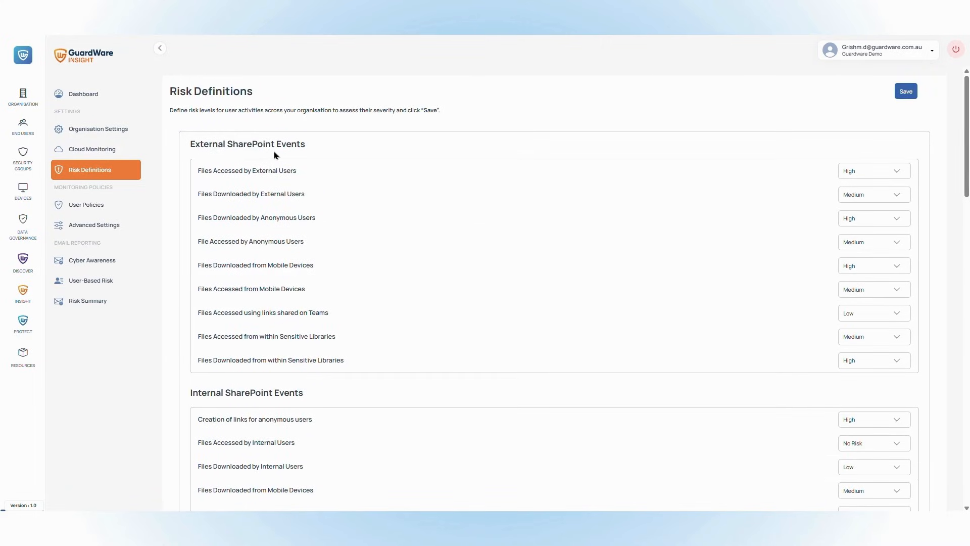
drag(197, 171, 362, 363)
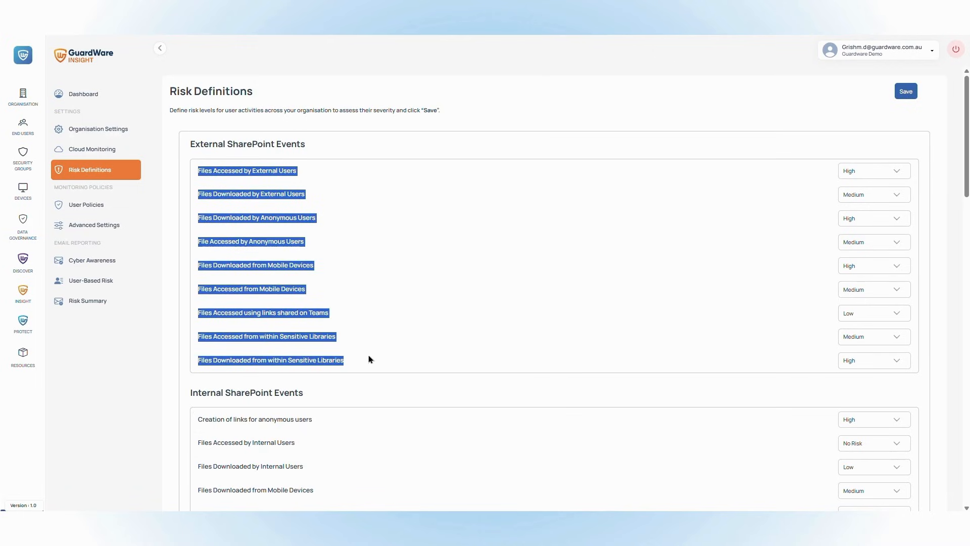
click(369, 359)
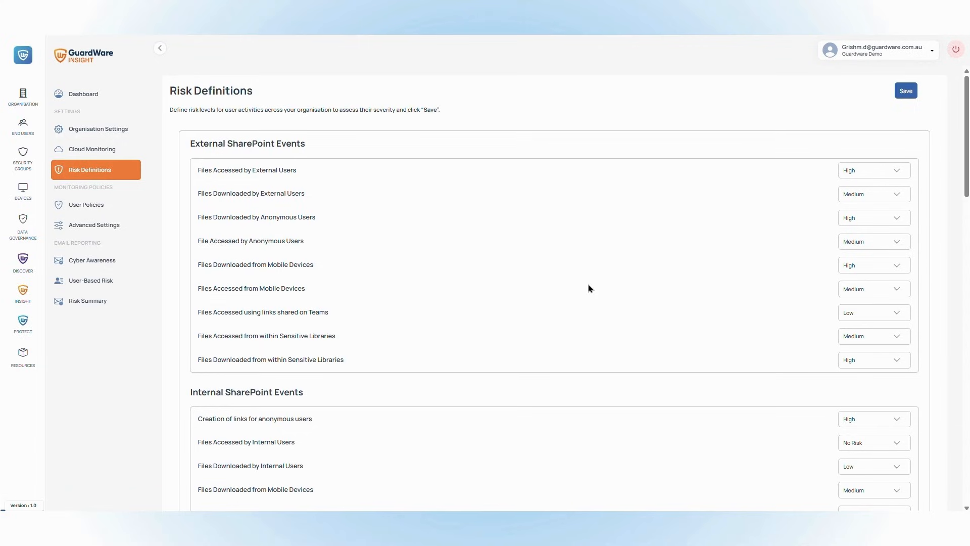
Step: Review the risk levels assigned to the individual activities in every category of the risk definitions
scroll(589, 288, down, 1)
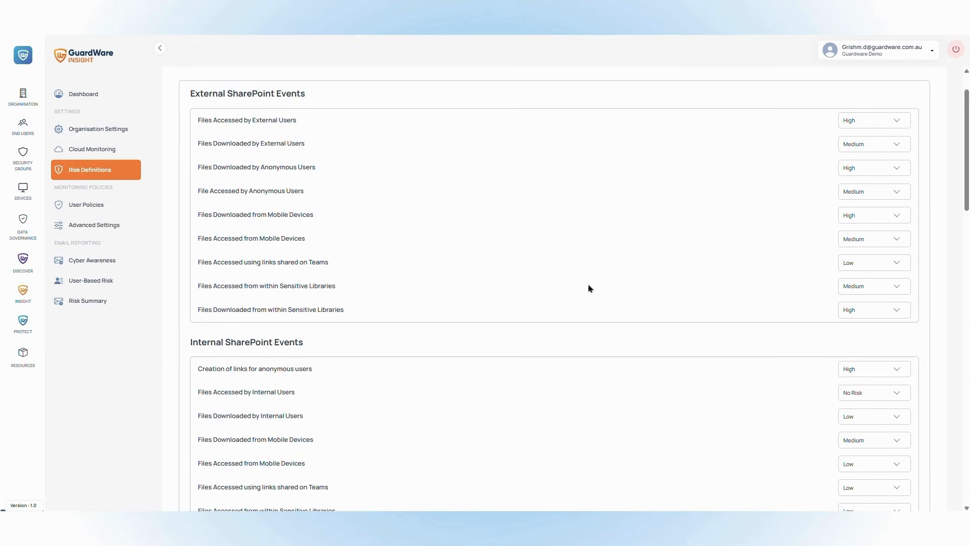
scroll(589, 288, down, 20)
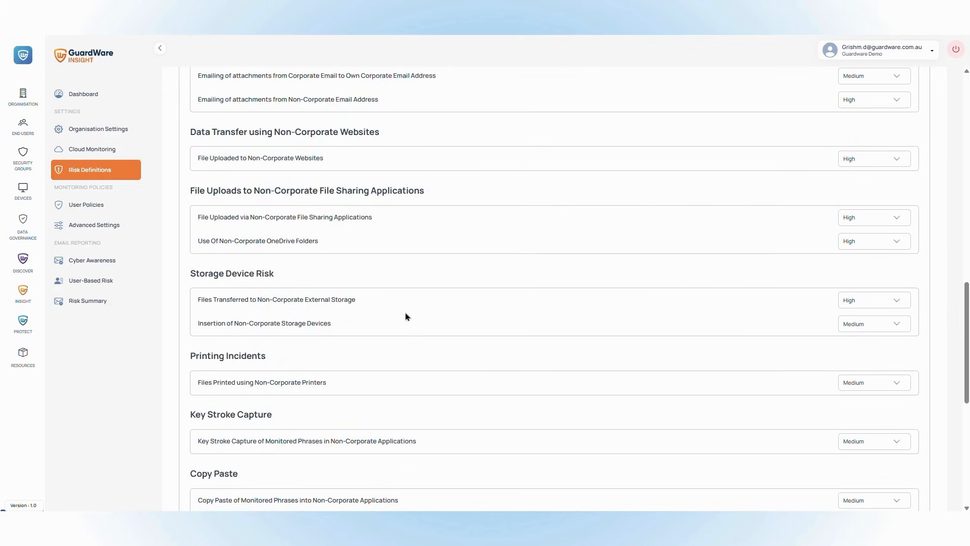
scroll(355, 370, up, 20)
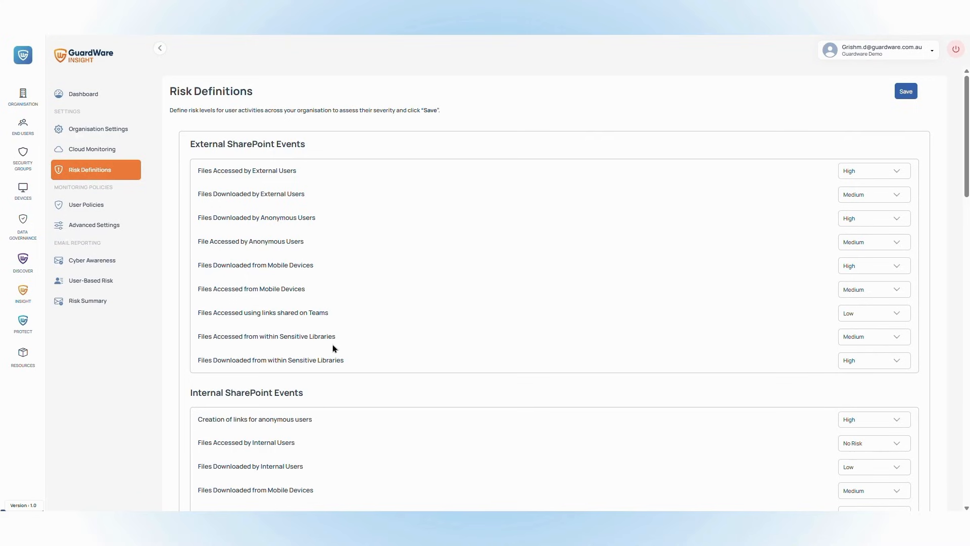
scroll(368, 340, down, 4)
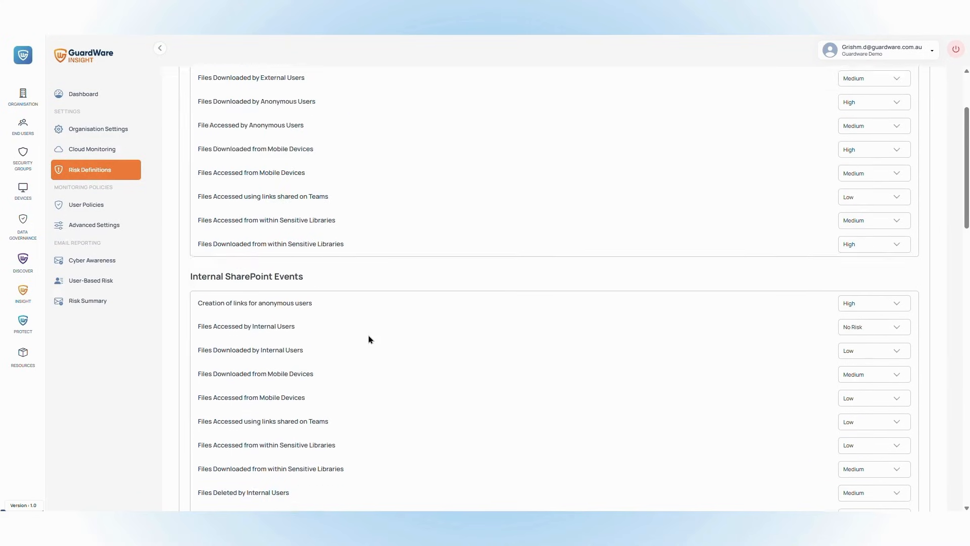
scroll(372, 326, down, 1)
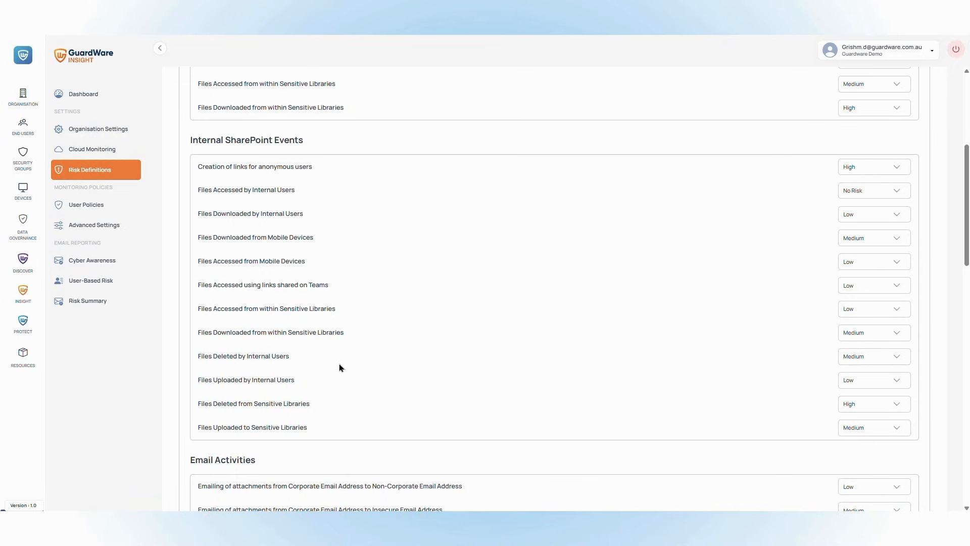
scroll(340, 368, down, 4)
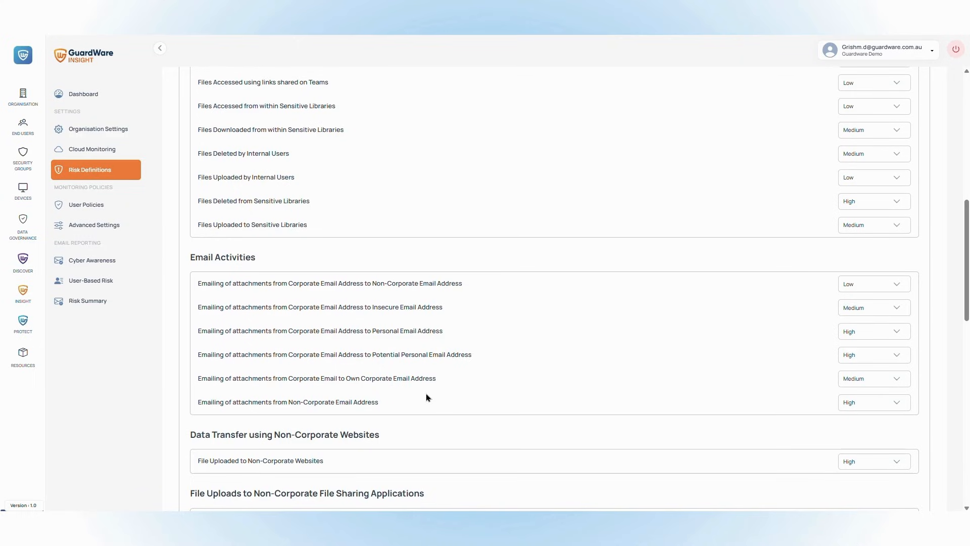
scroll(426, 397, down, 12)
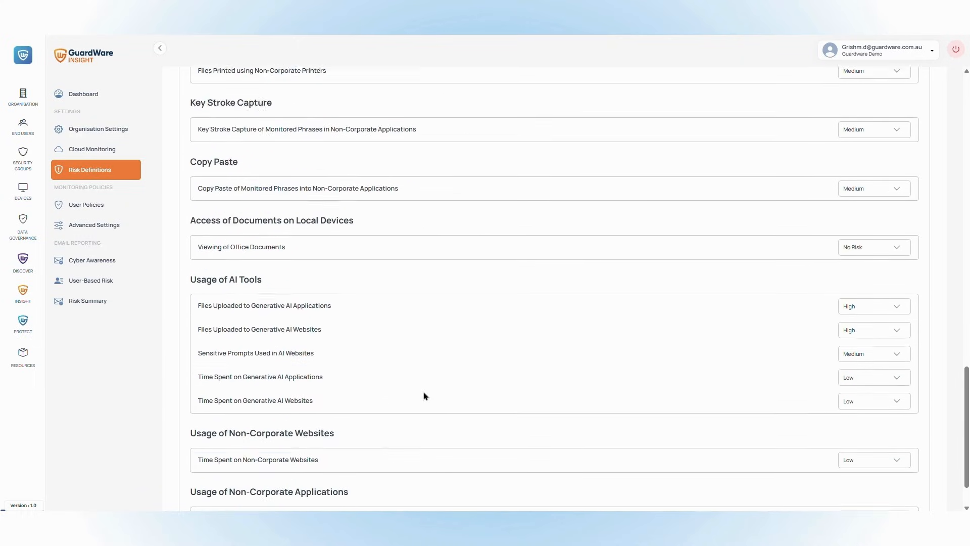
scroll(423, 396, down, 1)
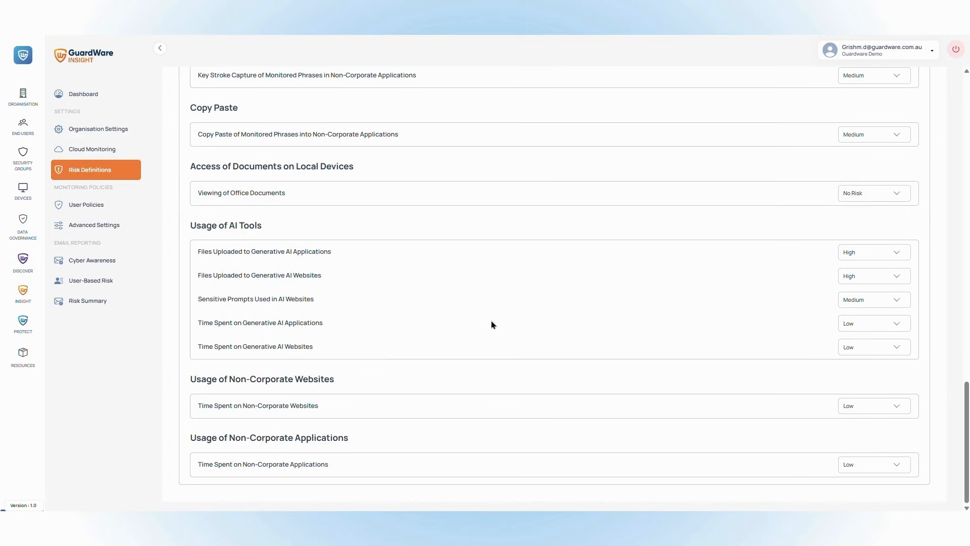
Step: Find the Files Transferred to Non-Corporate External Storage activity under Storage Device Risk and highlight its name
scroll(485, 331, up, 20)
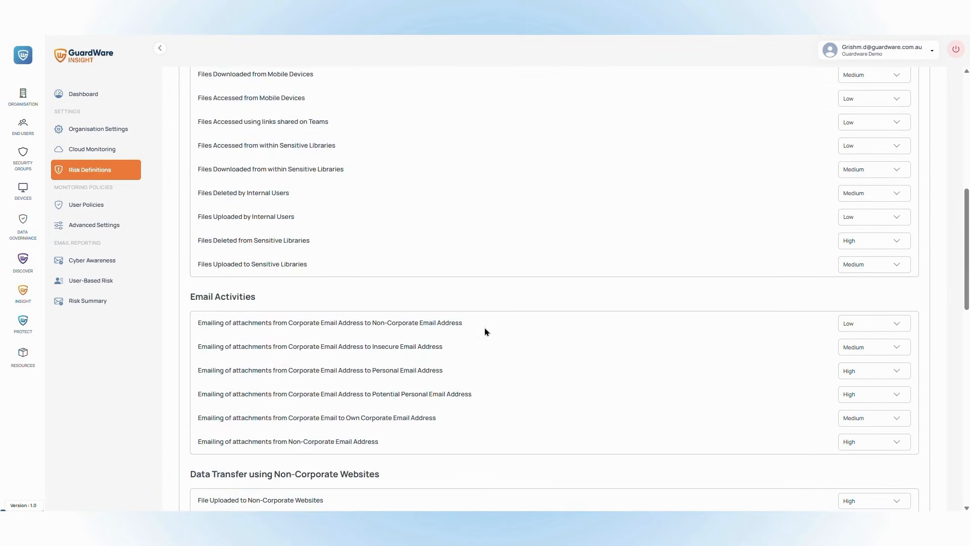
scroll(486, 332, down, 7)
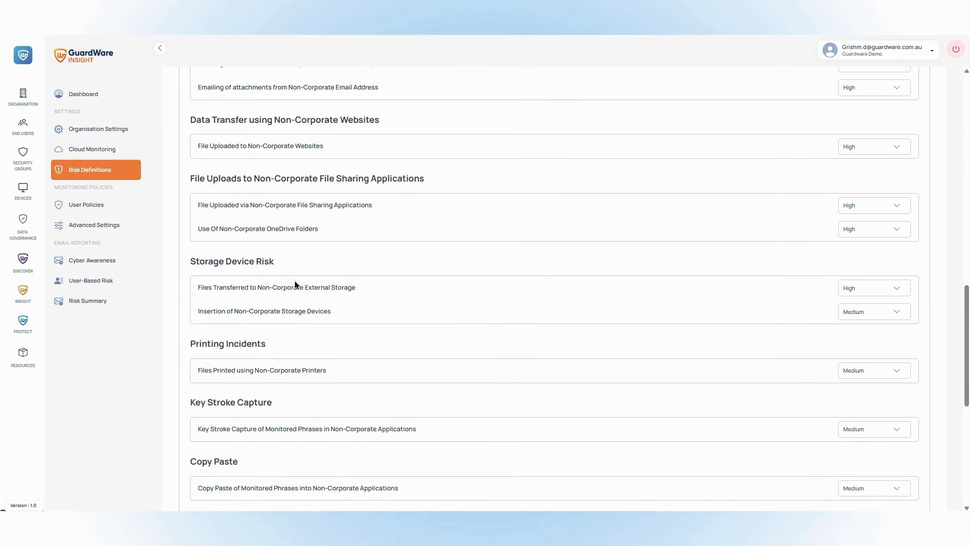
drag(198, 288, 372, 298)
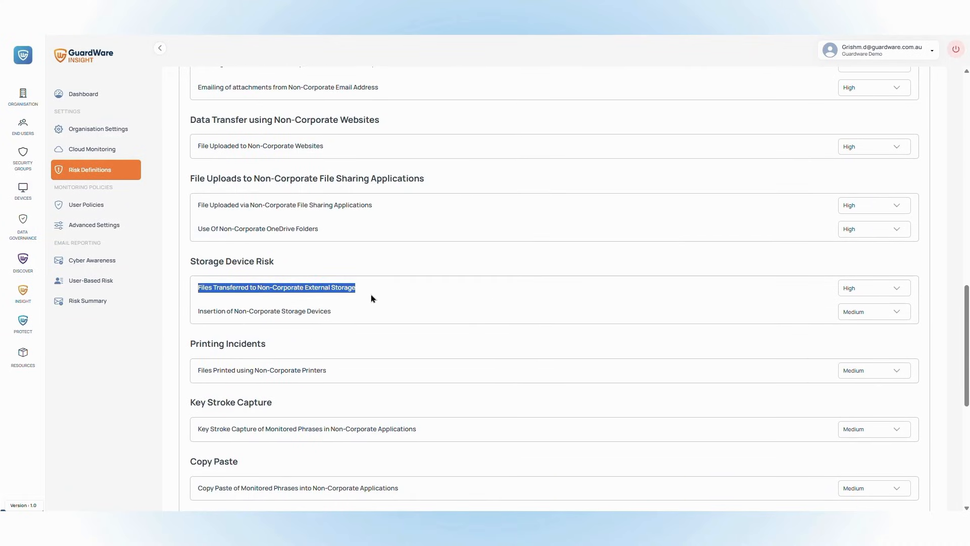
Step: Try the Medium risk level for Files Transferred to Non-Corporate External Storage, and set it to Highest instead
click(374, 296)
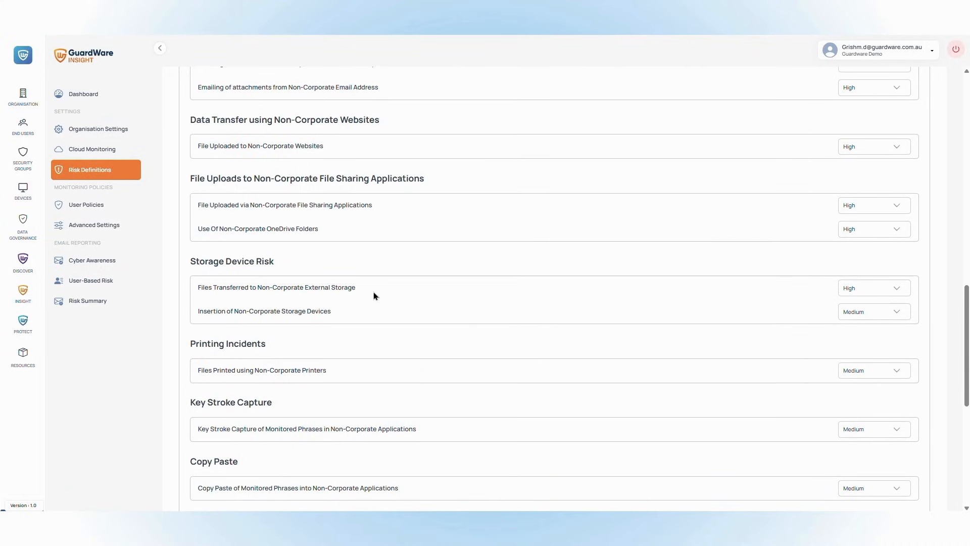
click(867, 295)
click(862, 341)
click(871, 291)
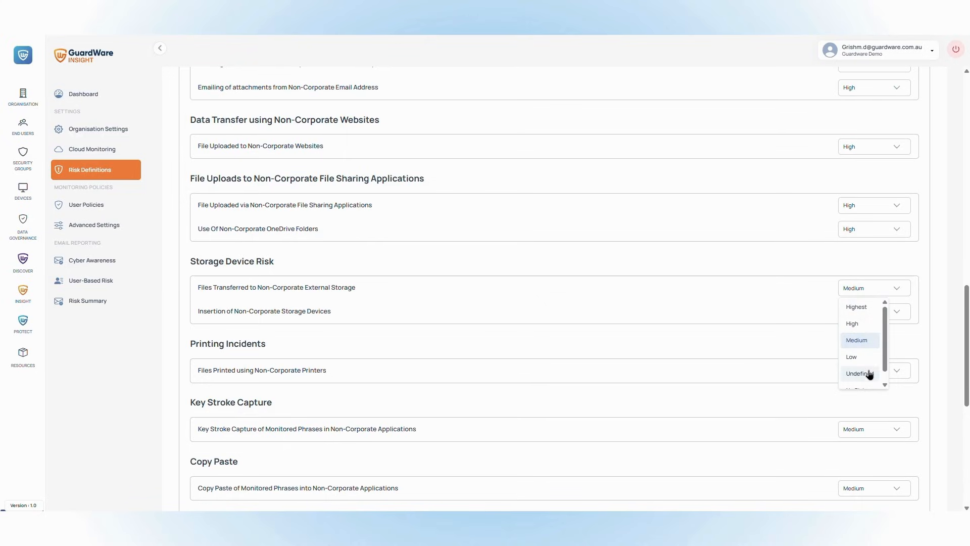
click(858, 307)
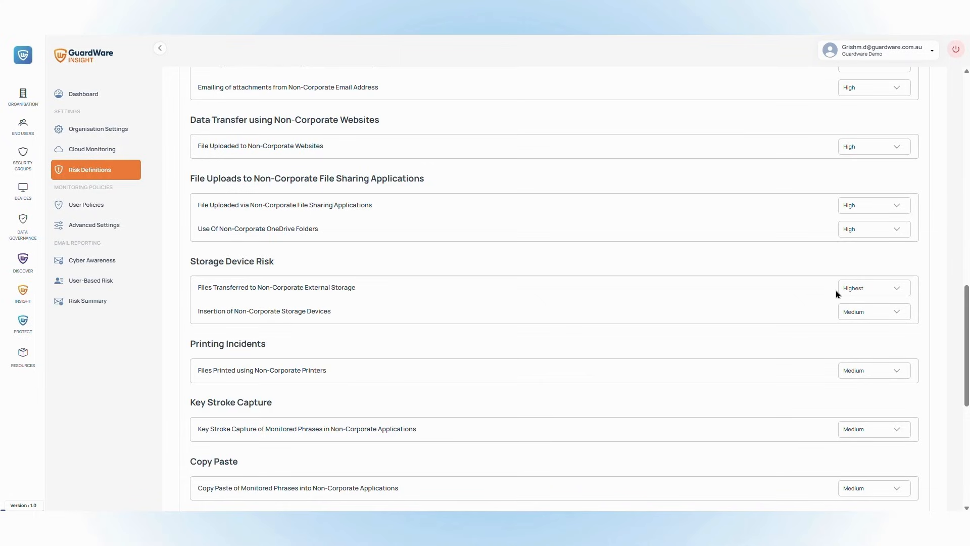
Step: Set Insertion of Non-Corporate Storage Devices to High risk and File Uploaded to Non-Corporate Websites to Highest
click(876, 318)
click(869, 348)
click(875, 152)
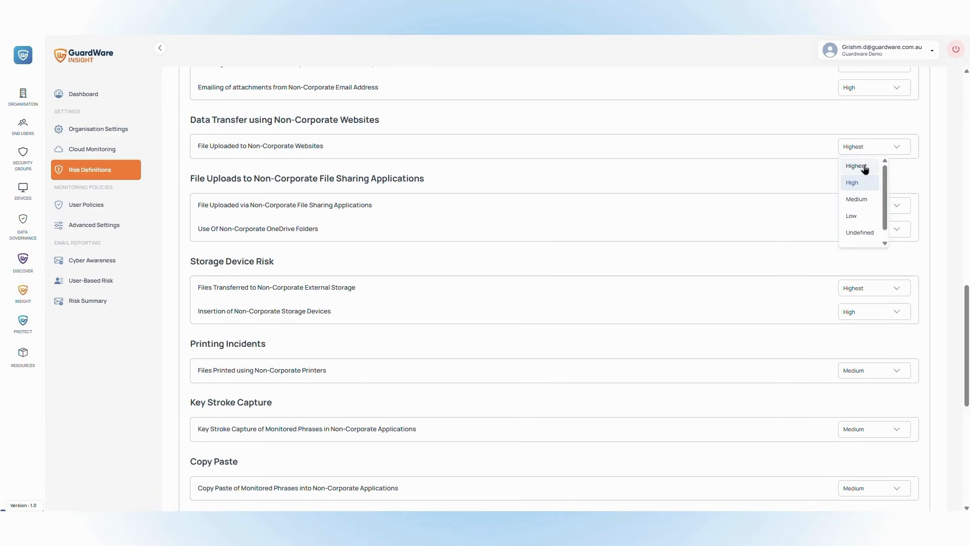
click(856, 166)
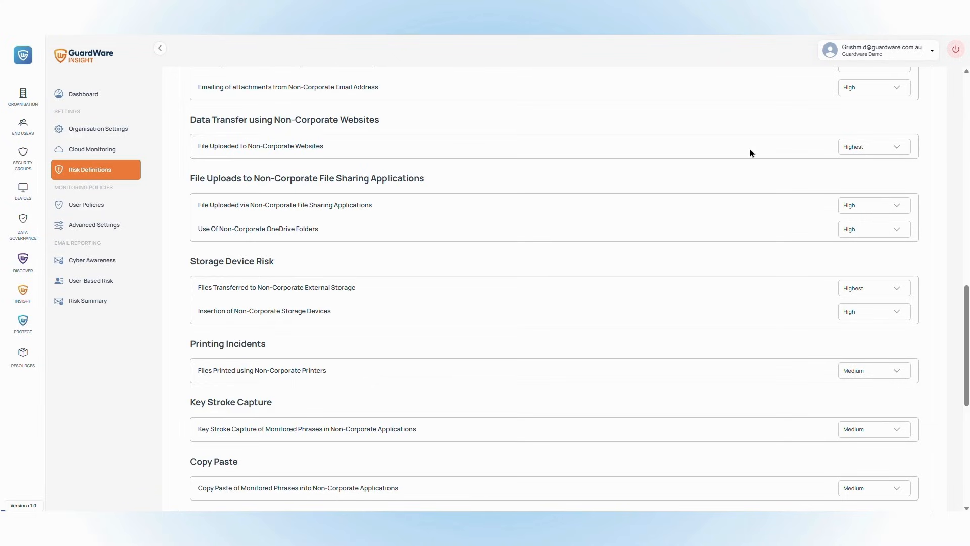
Step: Save the updated risk definitions and open the Dashboard
scroll(758, 218, up, 15)
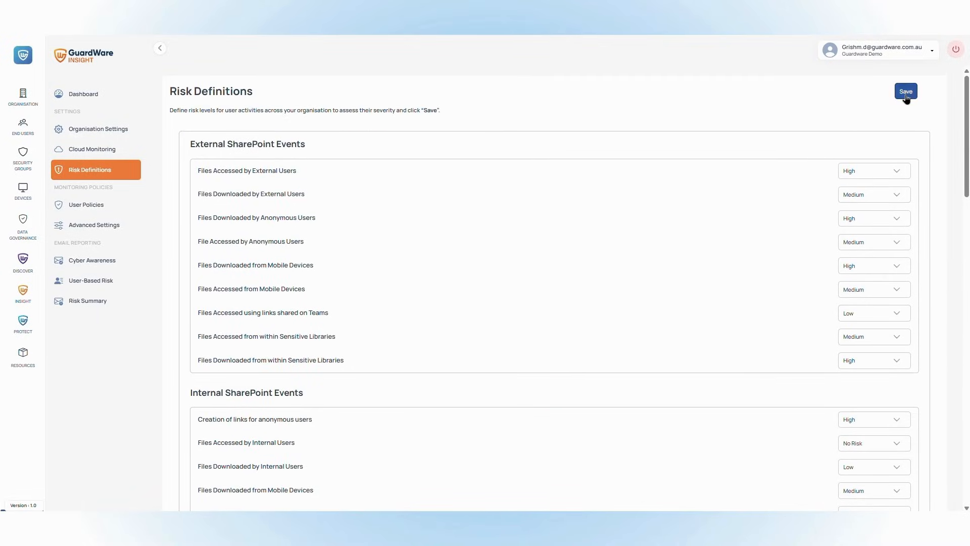
click(906, 96)
click(96, 95)
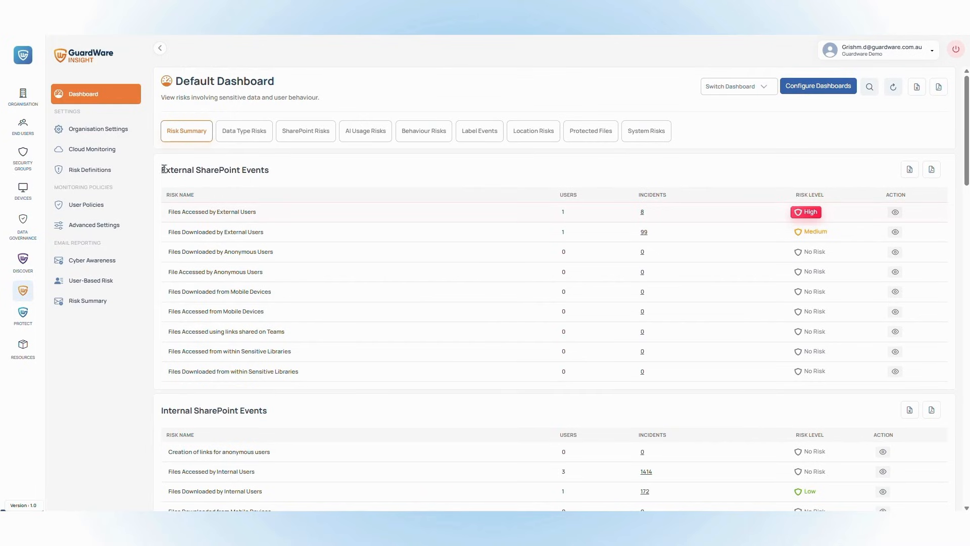
Step: Examine the External and Internal SharePoint Events sections of the dashboard's risk summary, highlighting each section heading
drag(159, 171, 286, 176)
click(290, 180)
scroll(296, 250, down, 3)
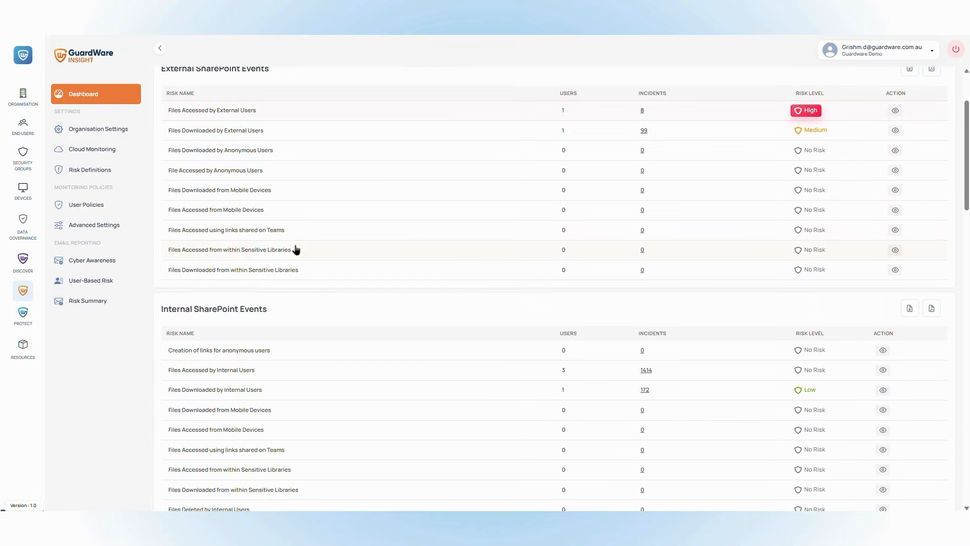
drag(161, 260, 245, 261)
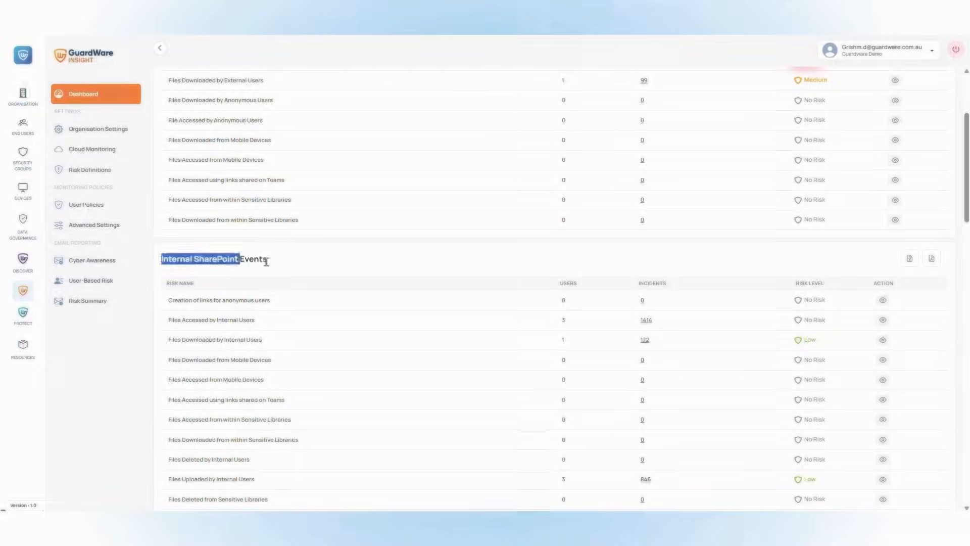